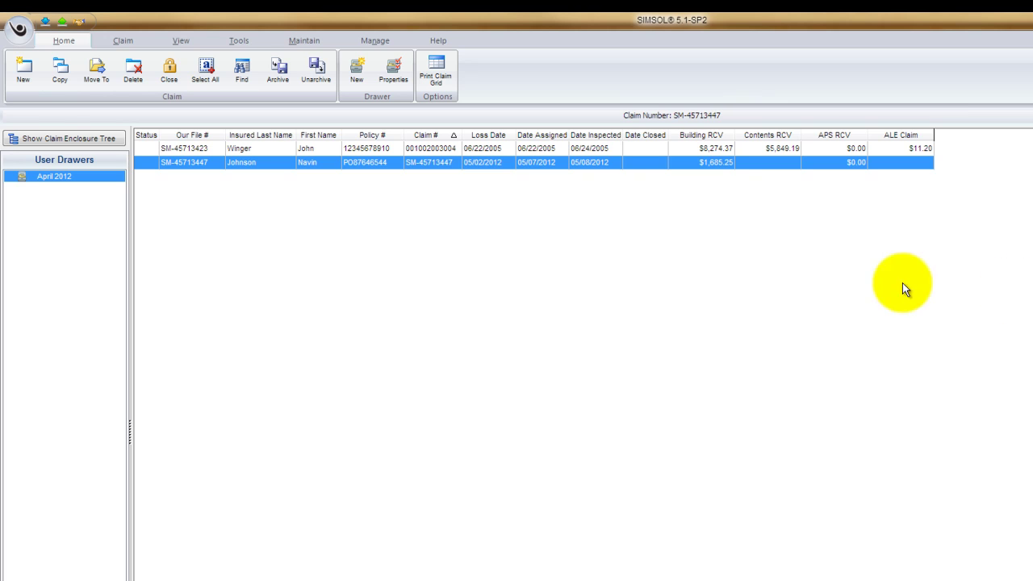
- Open the 05/02/2012 Water Damage claim from the claim grid
double_click(403, 162)
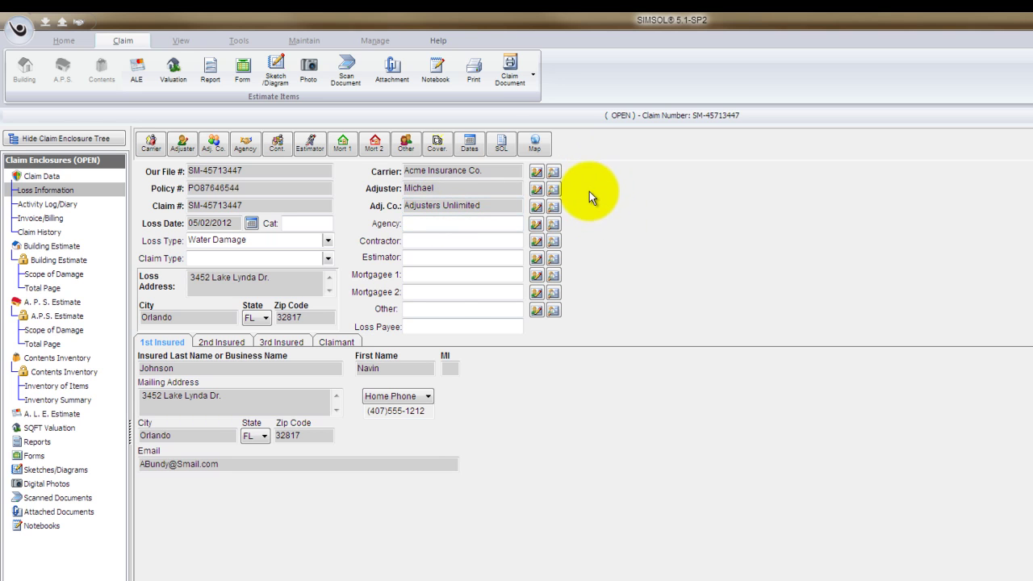
- Print the Building Estimate as an on-screen report preview
click(475, 77)
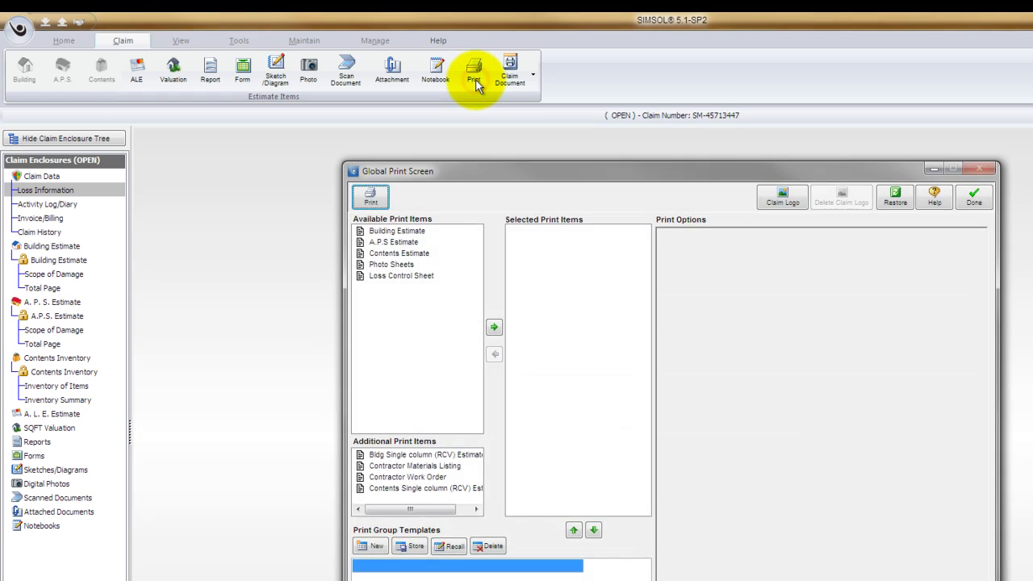
click(383, 231)
click(494, 327)
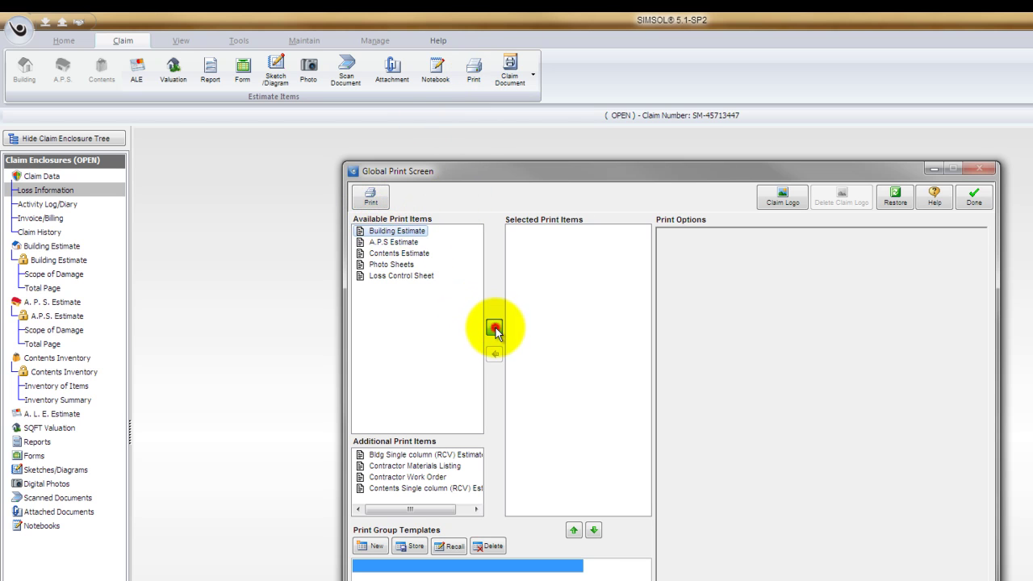
click(371, 196)
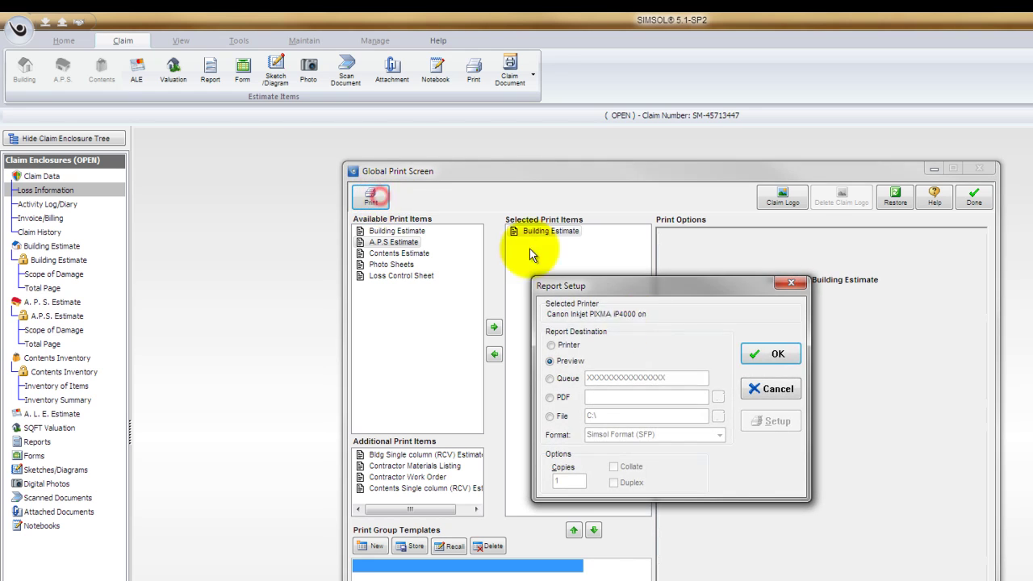
click(767, 357)
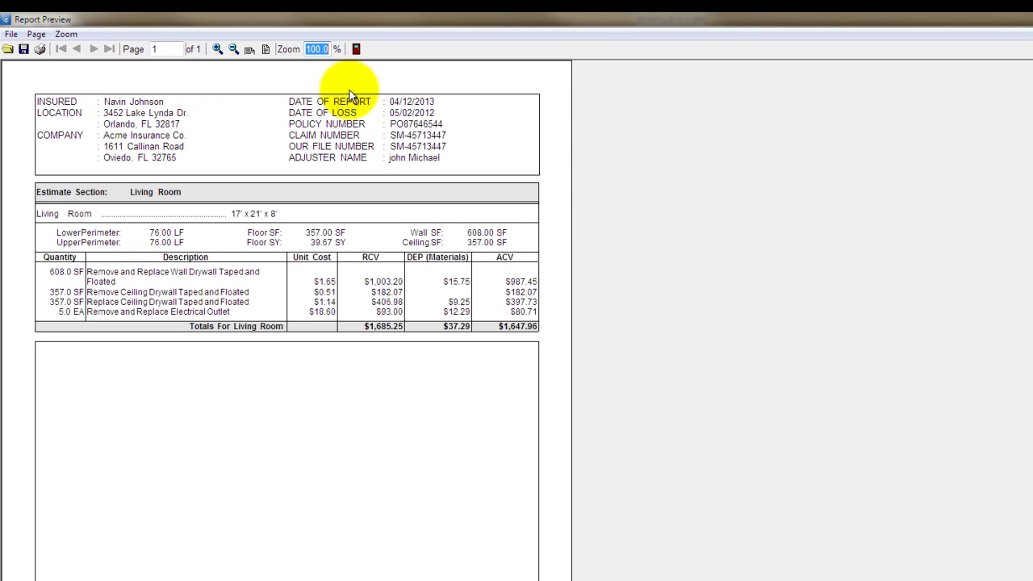
- Close the report preview and the Global Print Screen
click(357, 50)
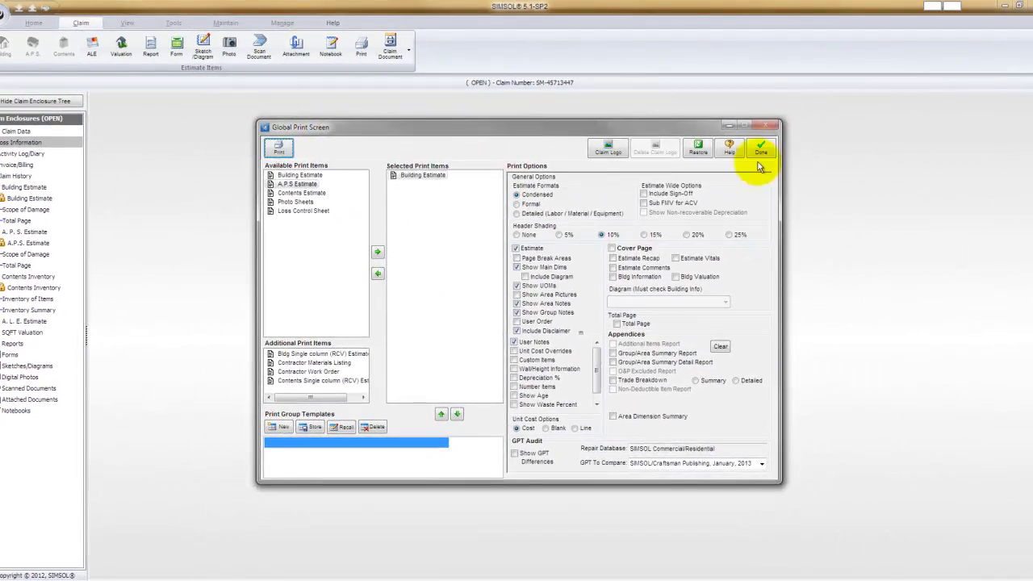
click(760, 150)
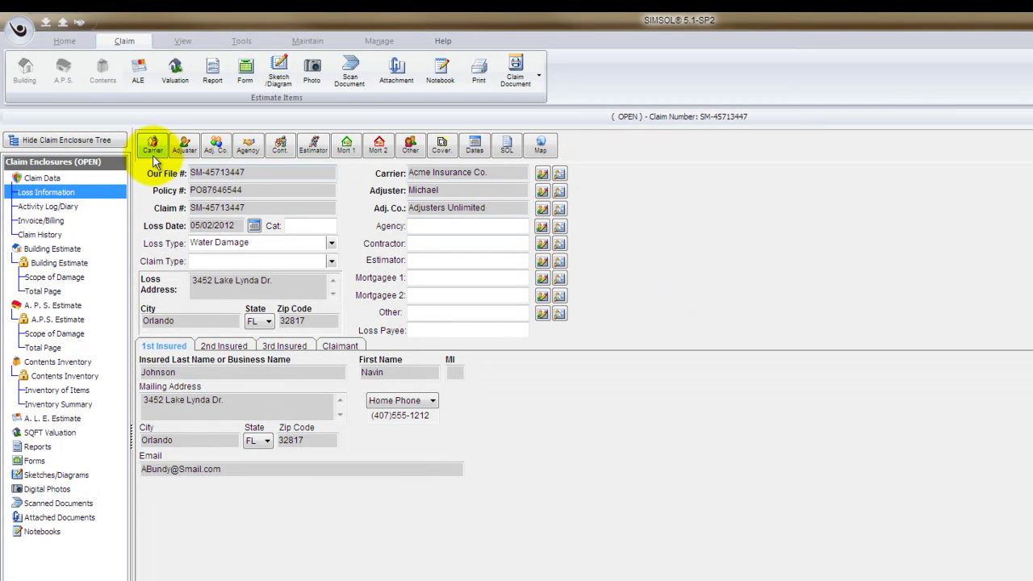
- Save carrier Acme Insurance Co. as a Contact Manager entry and close its details
click(153, 148)
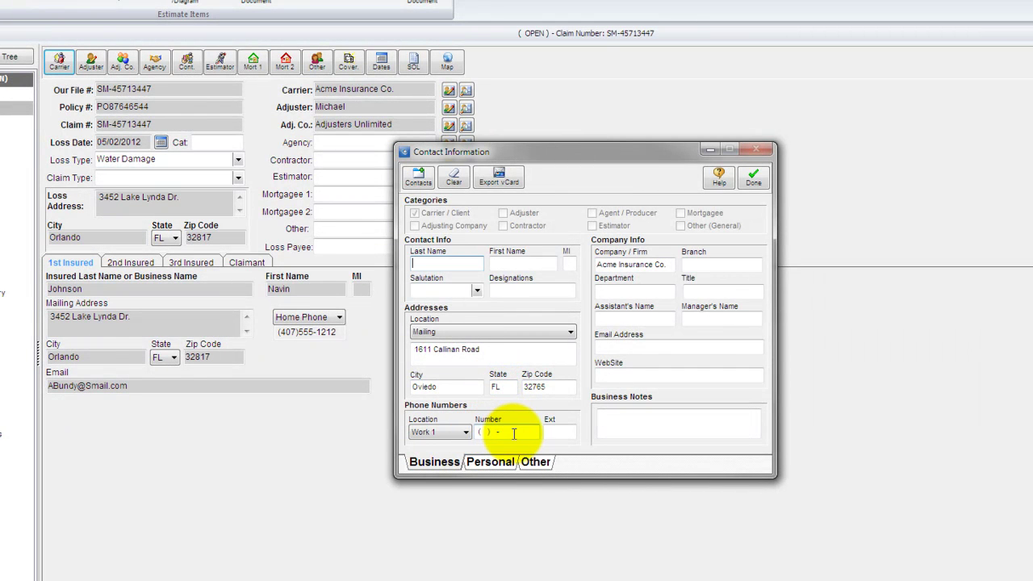
click(466, 433)
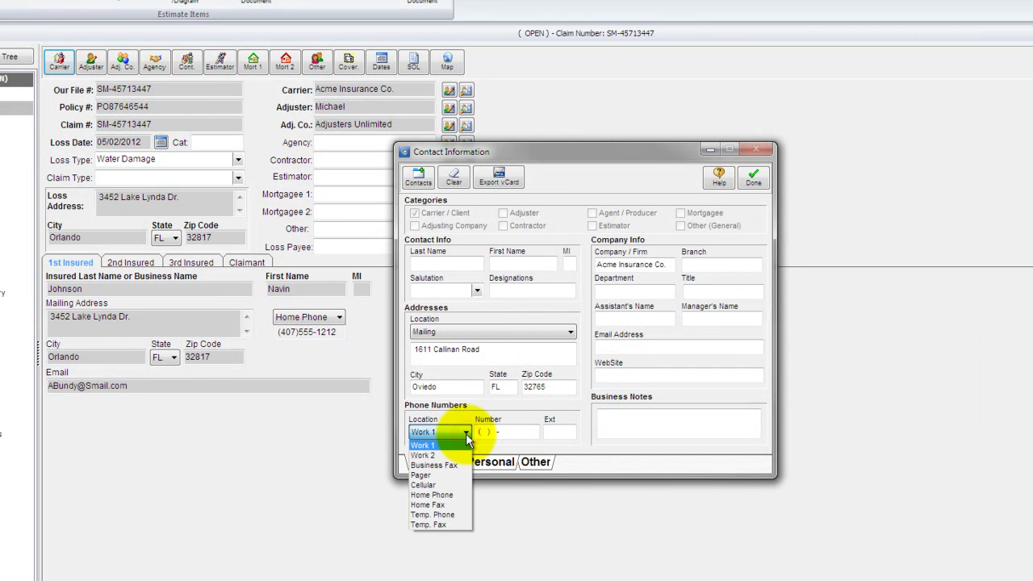
click(567, 448)
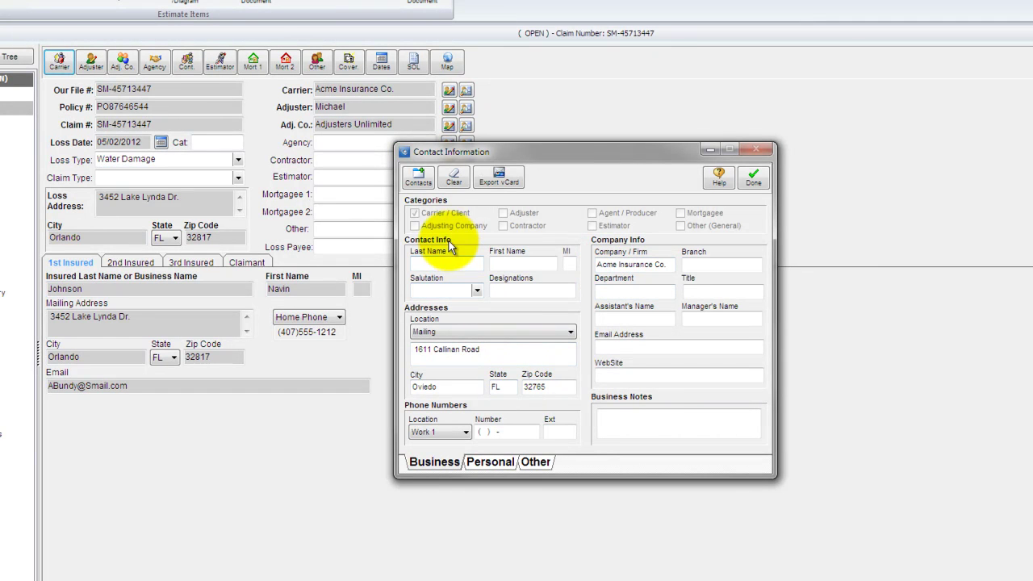
click(419, 179)
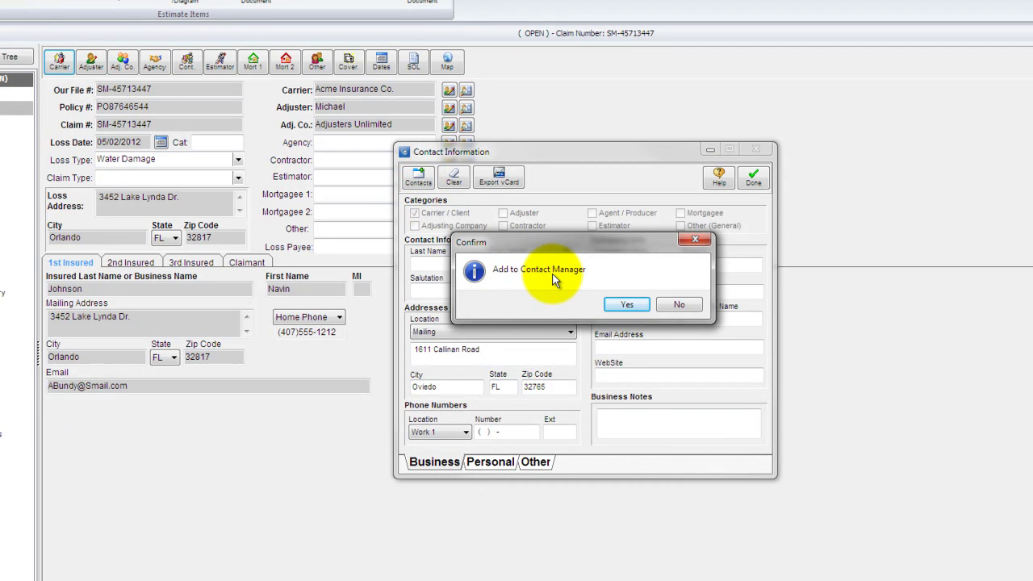
click(627, 306)
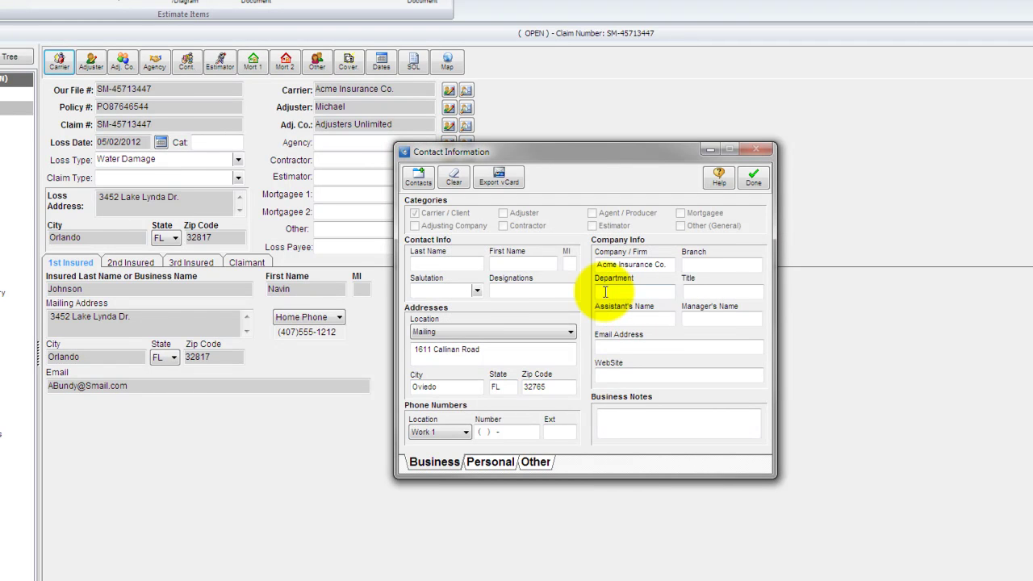
click(755, 184)
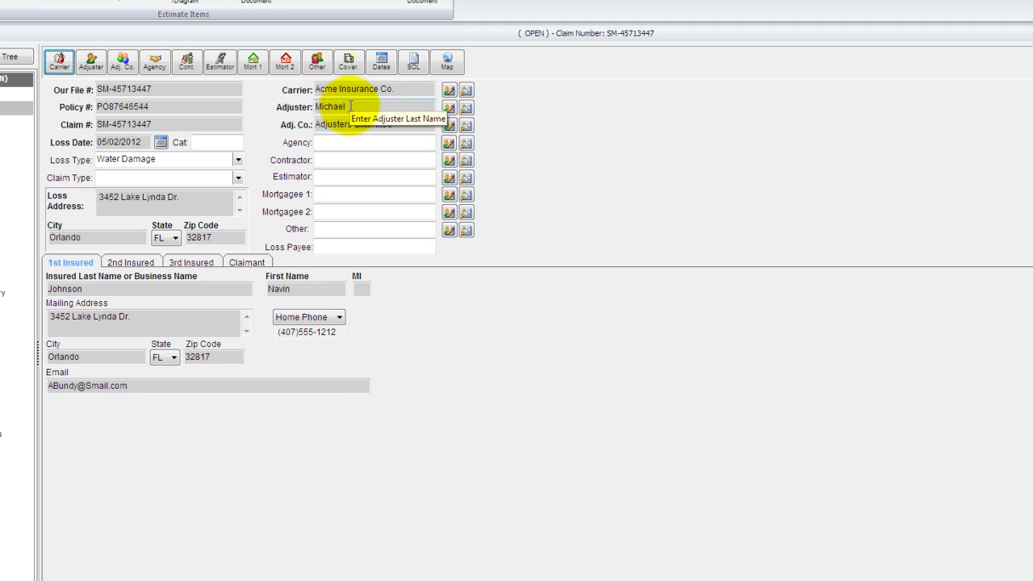
- Review the adjuster's Business and Other details, then save the adjuster as a contact
click(91, 65)
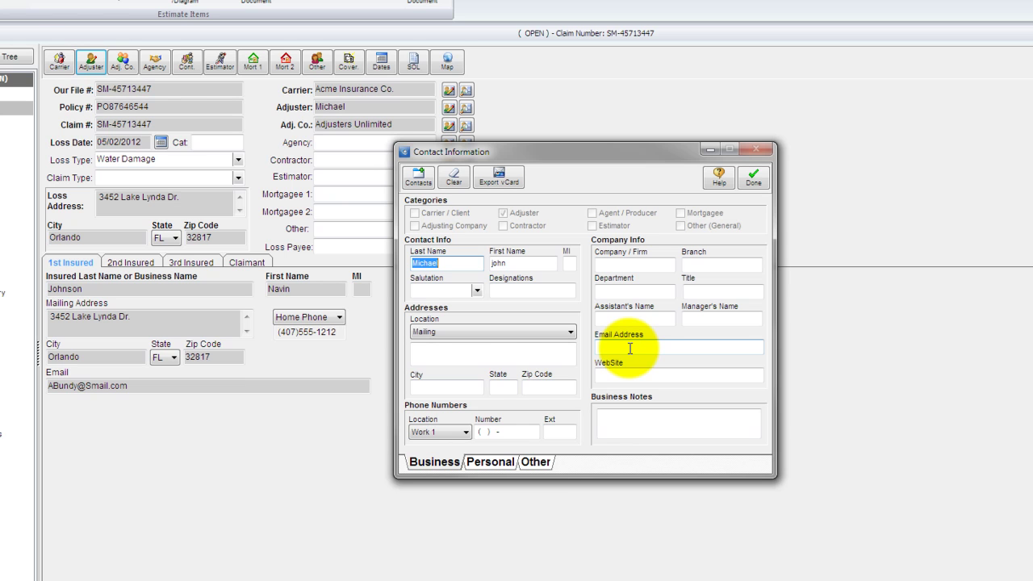
click(536, 463)
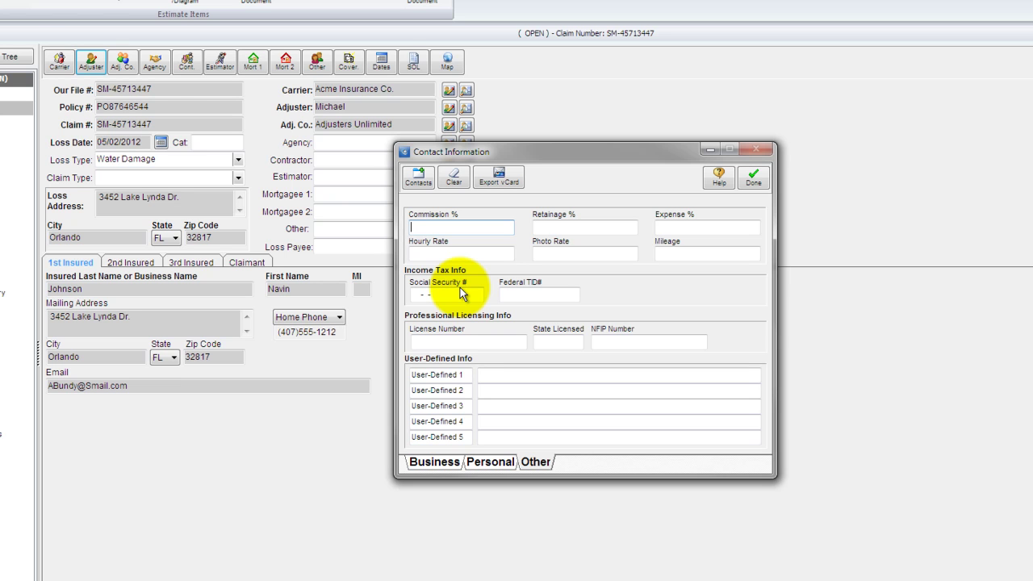
click(436, 464)
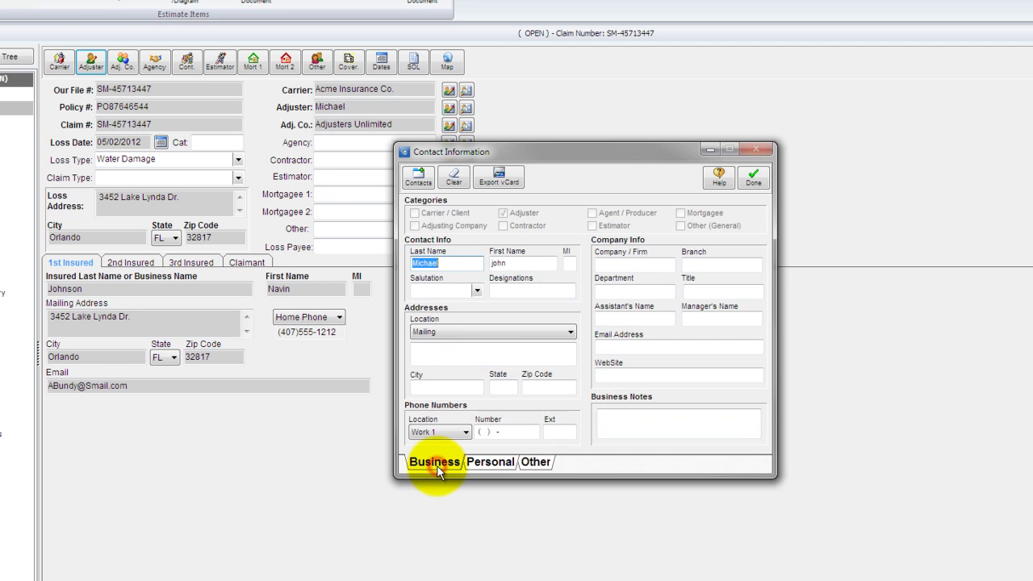
click(419, 179)
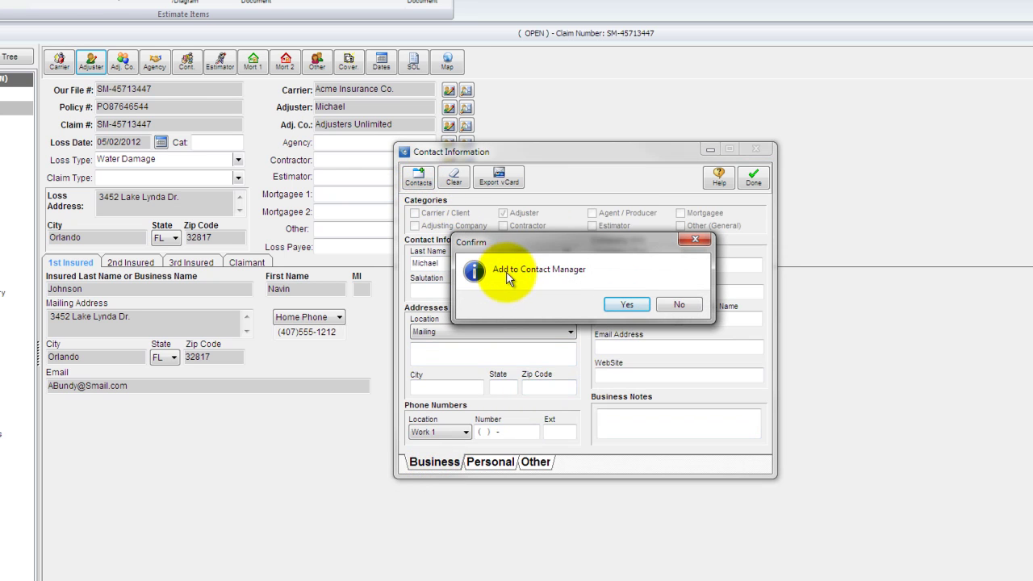
click(626, 303)
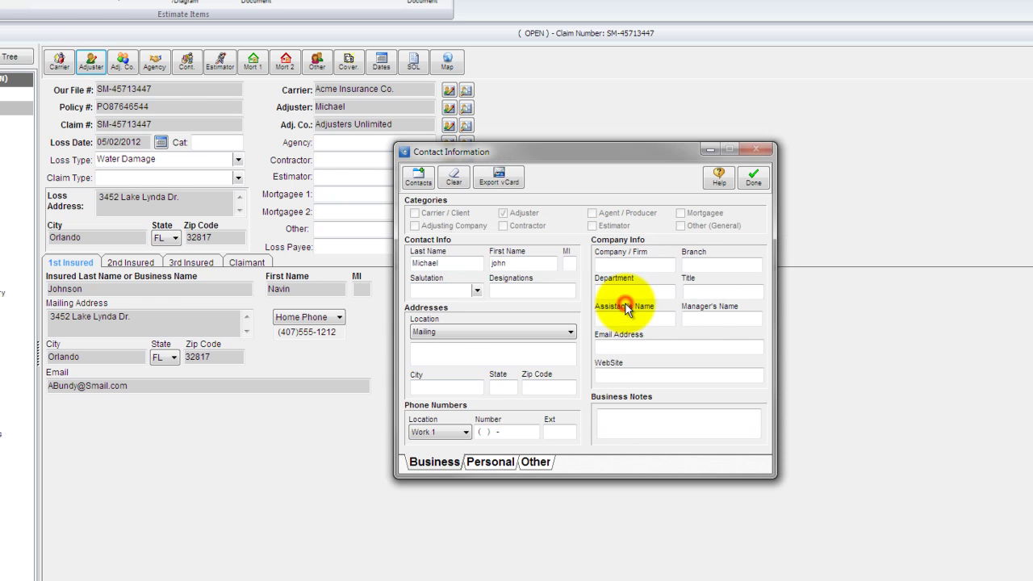
click(754, 178)
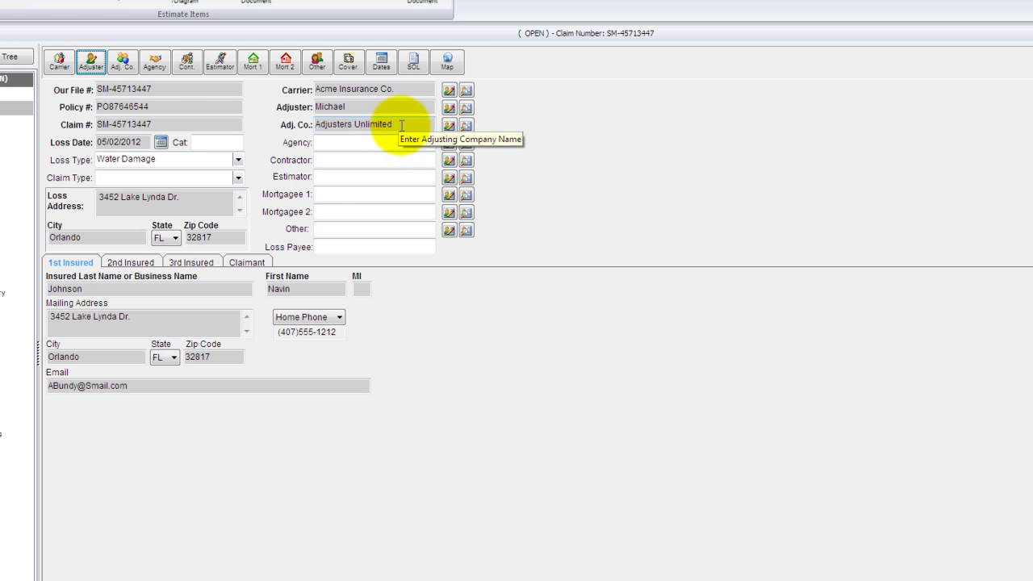
- Enter Adjusters Unlimited's street, city, state and zip code in its address fields
click(122, 64)
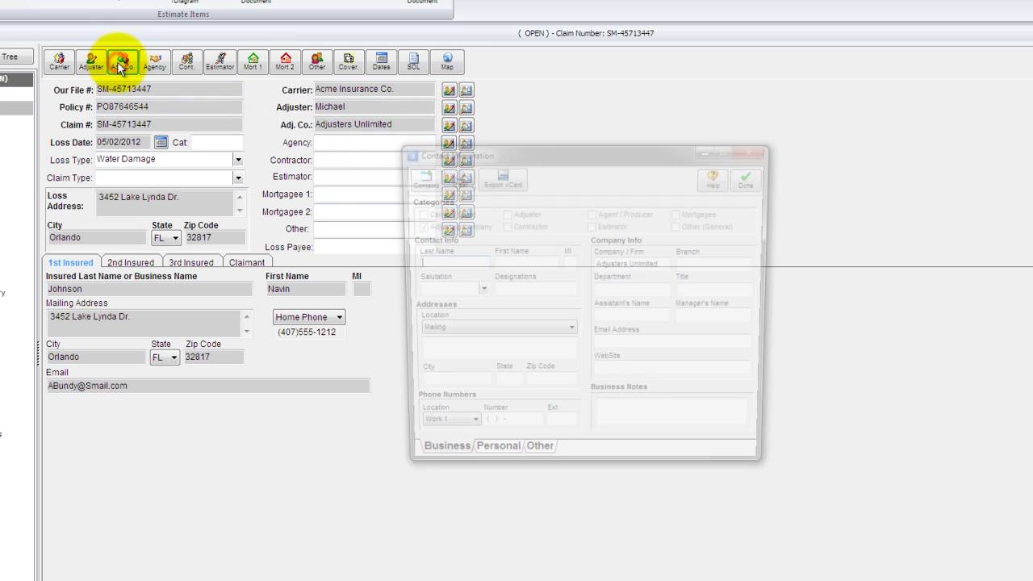
drag(547, 159, 527, 166)
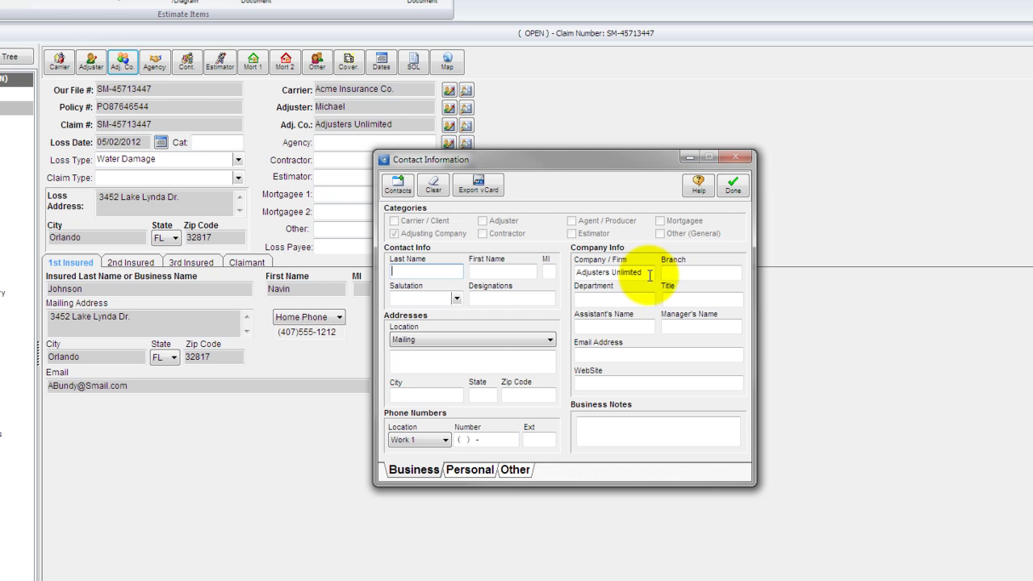
click(488, 362)
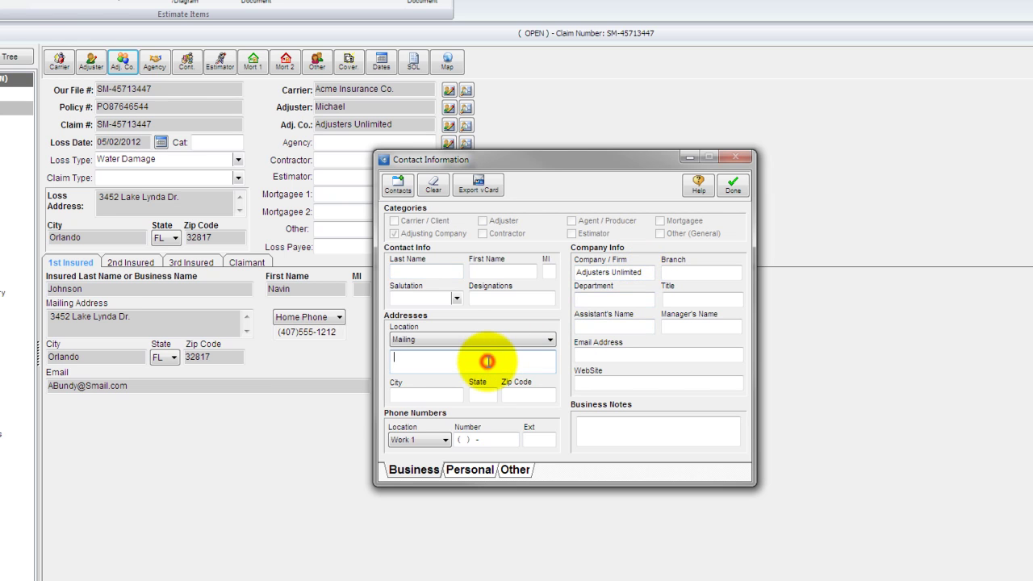
text(12445 littly)
key(BackSpace)
text(e creek rd)
key(Tab)
text(orlando)
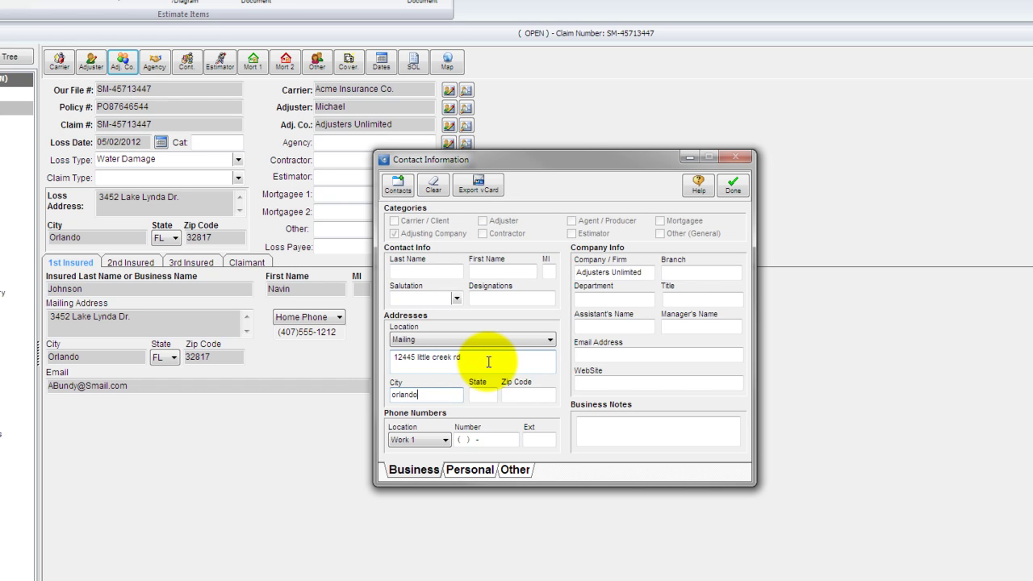
key(Tab)
text(FL)
key(Tab)
text(32825)
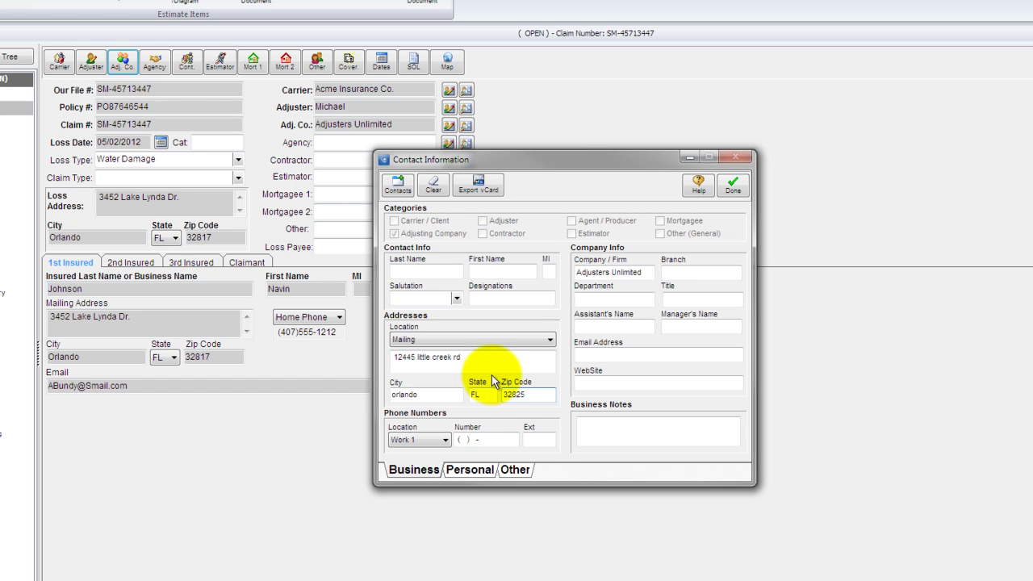
- Add Adjusters Unlimited to the Contact Manager and close its details
click(407, 189)
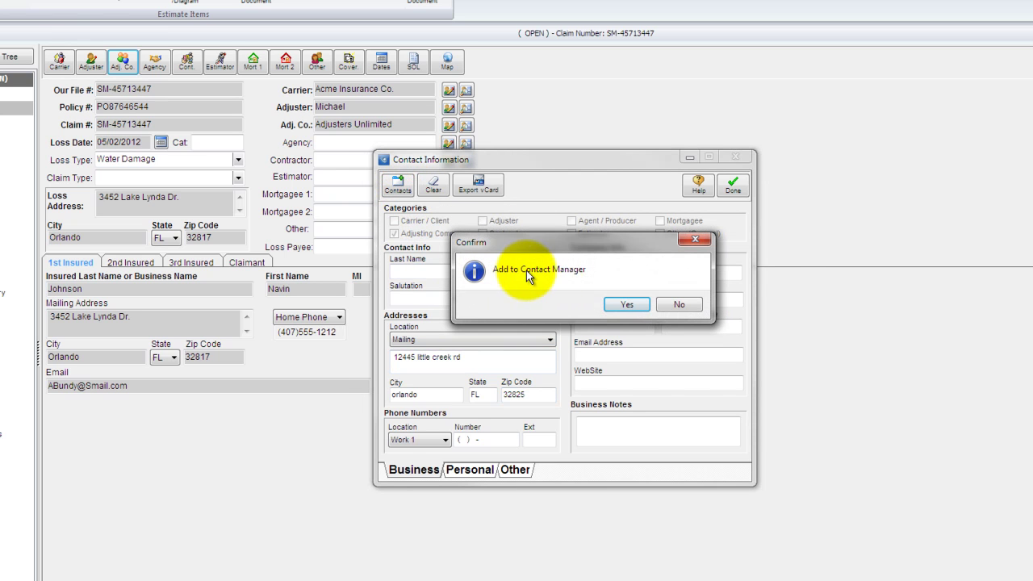
click(628, 305)
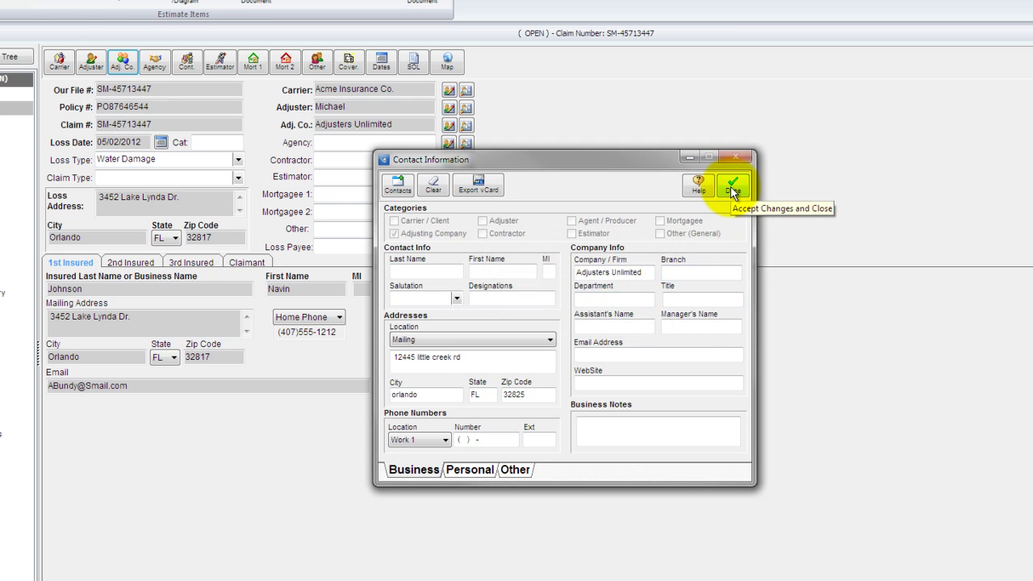
click(732, 187)
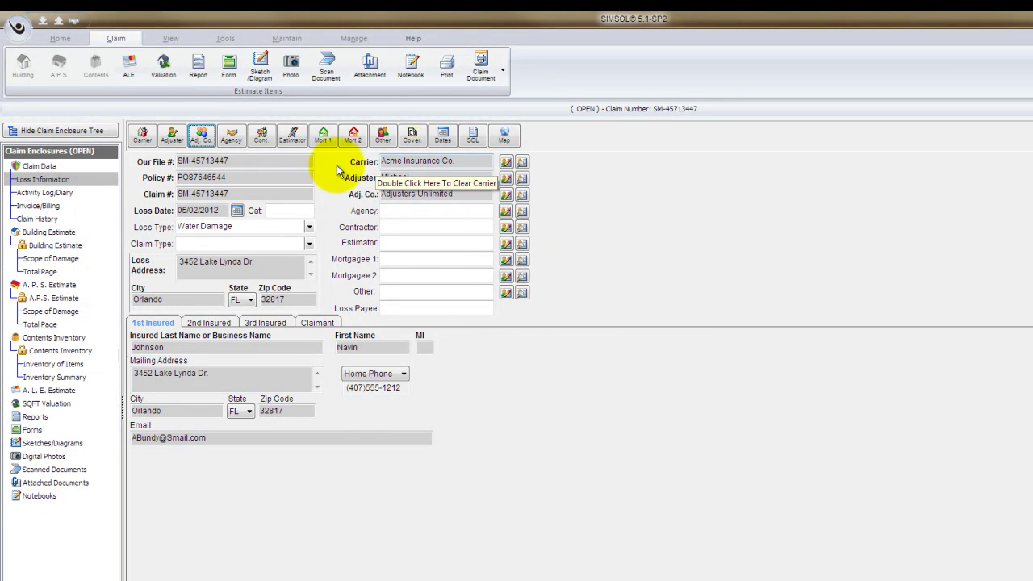
- Close the water-damage claim to return to the claim list
click(83, 134)
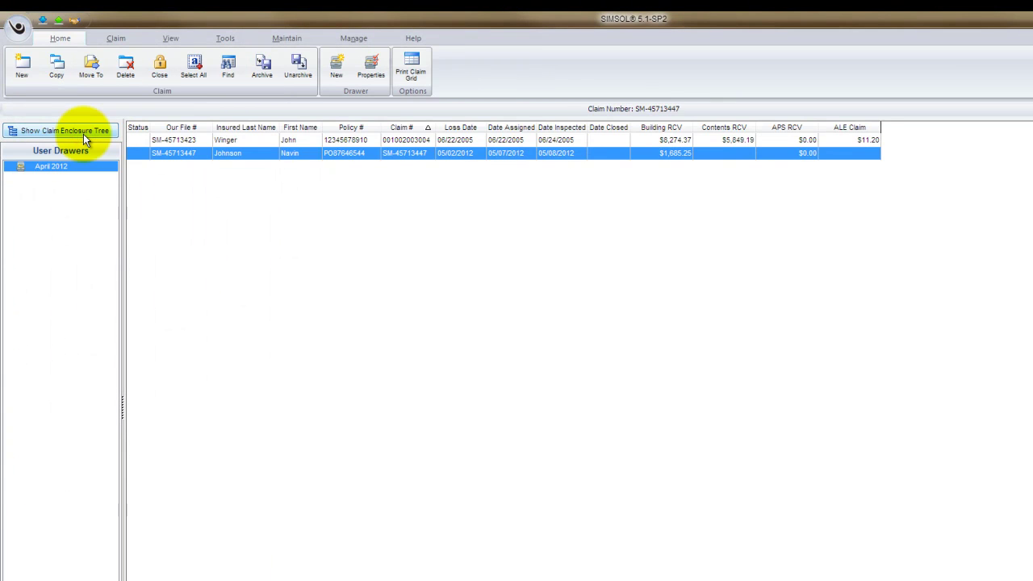
- Open Preferences from the Maintain ribbon and move its window into view
click(285, 39)
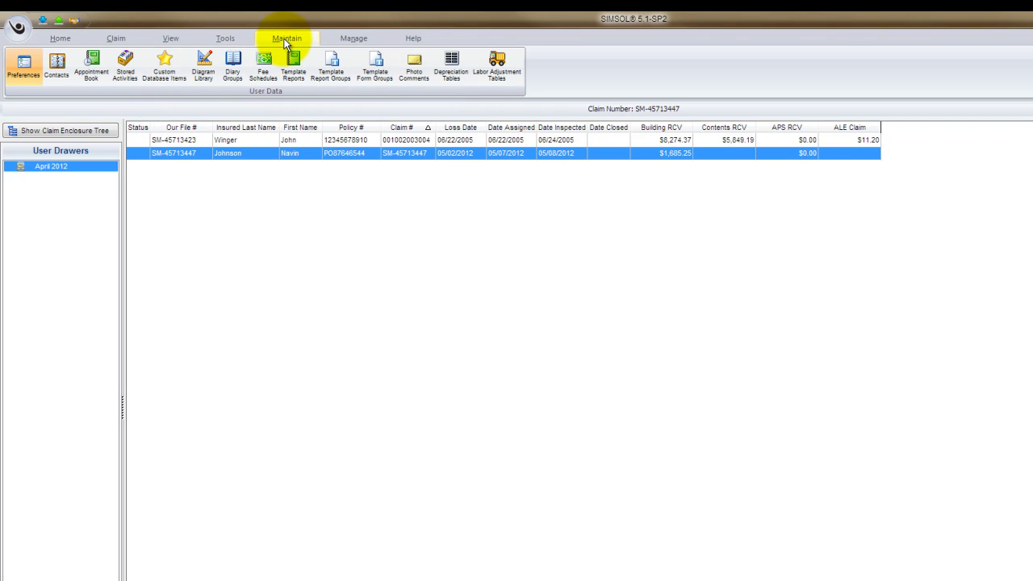
click(25, 69)
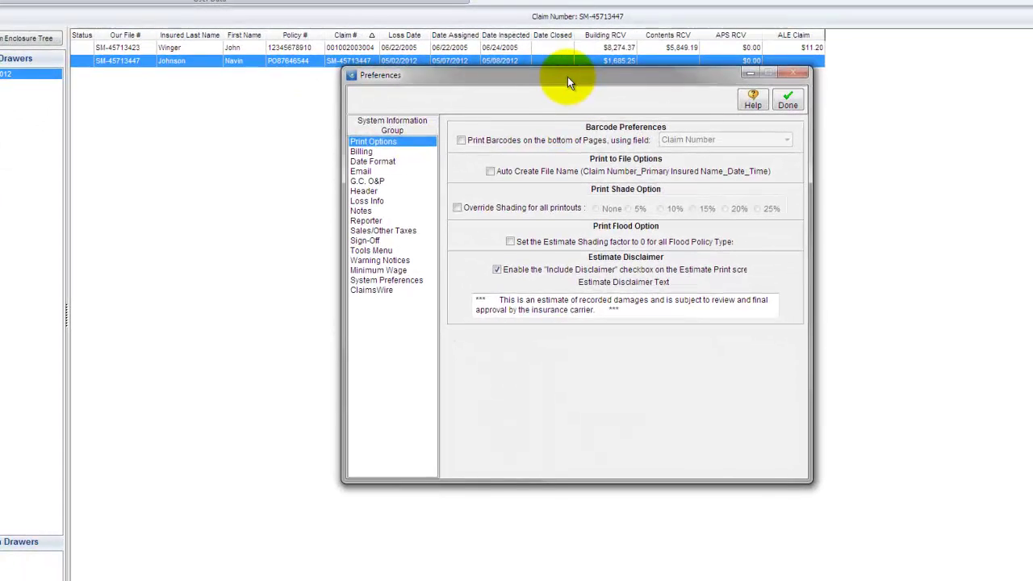
drag(567, 77, 488, 117)
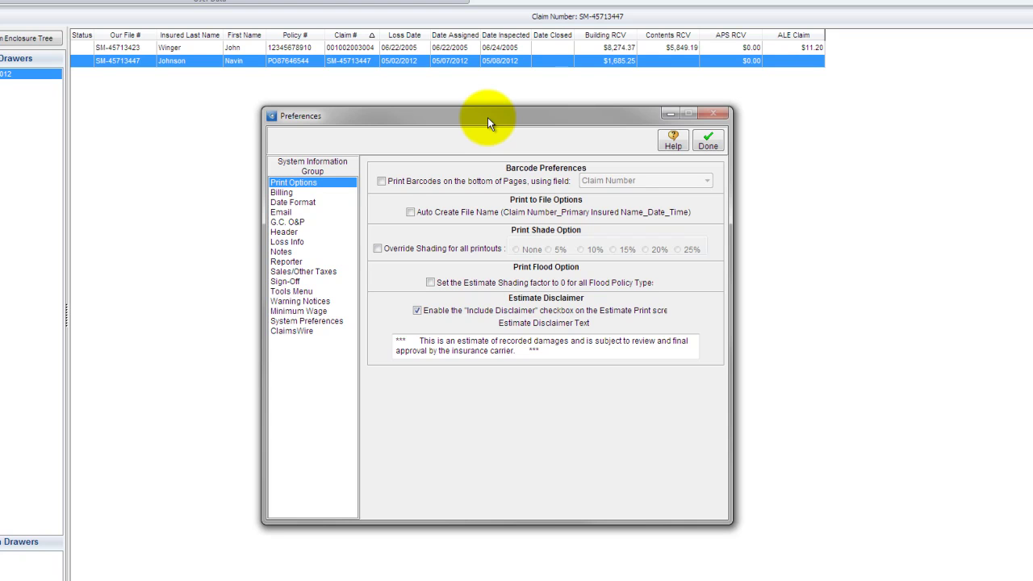
- Enter 7 as the Building/APS sales tax rate under Sales/Other Taxes
click(314, 272)
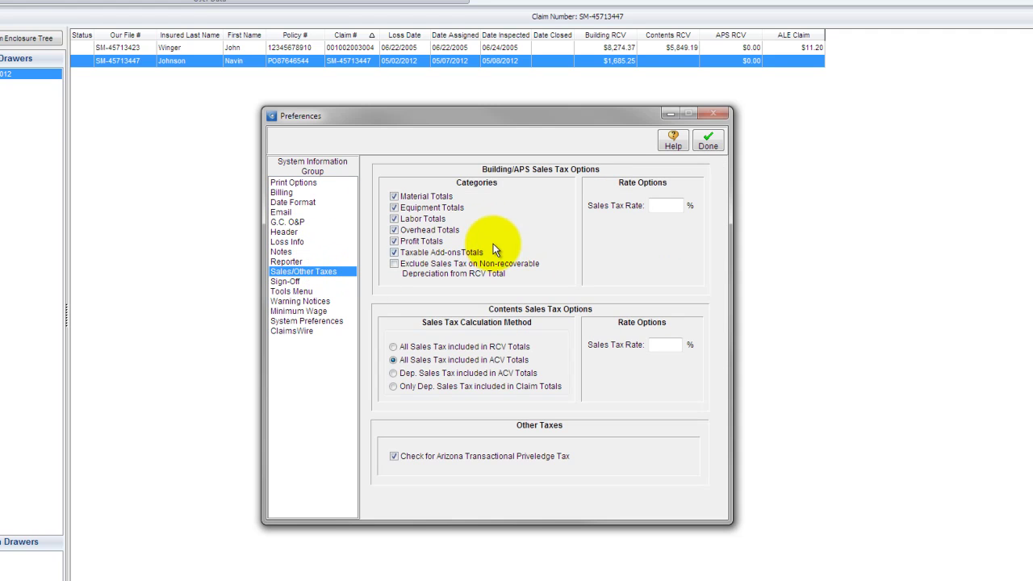
click(664, 208)
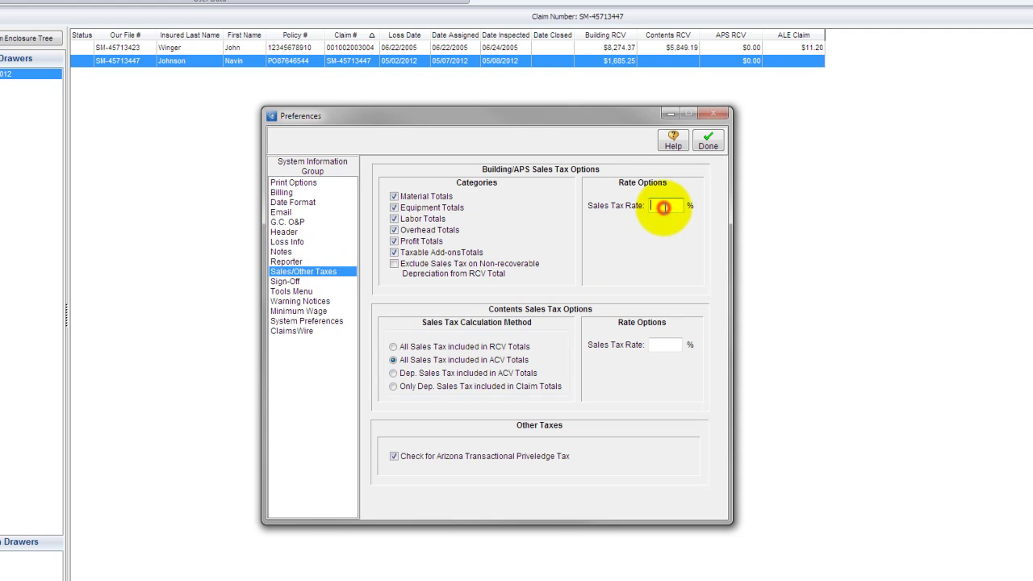
text(7)
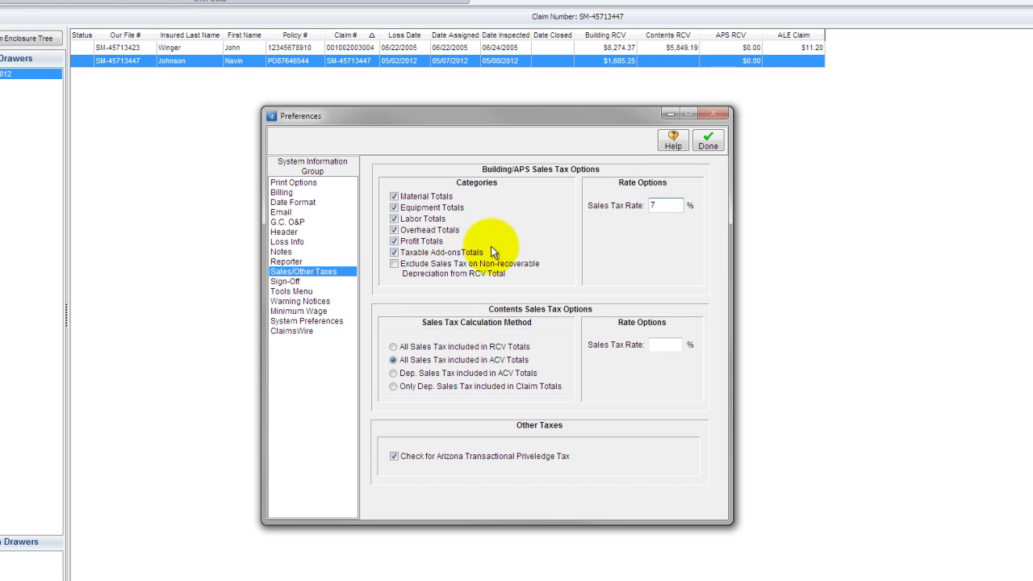
- Default Loss Info to carrier Acme Insurance Co., Adjusters Unlimited, and the first listed adjuster
click(295, 242)
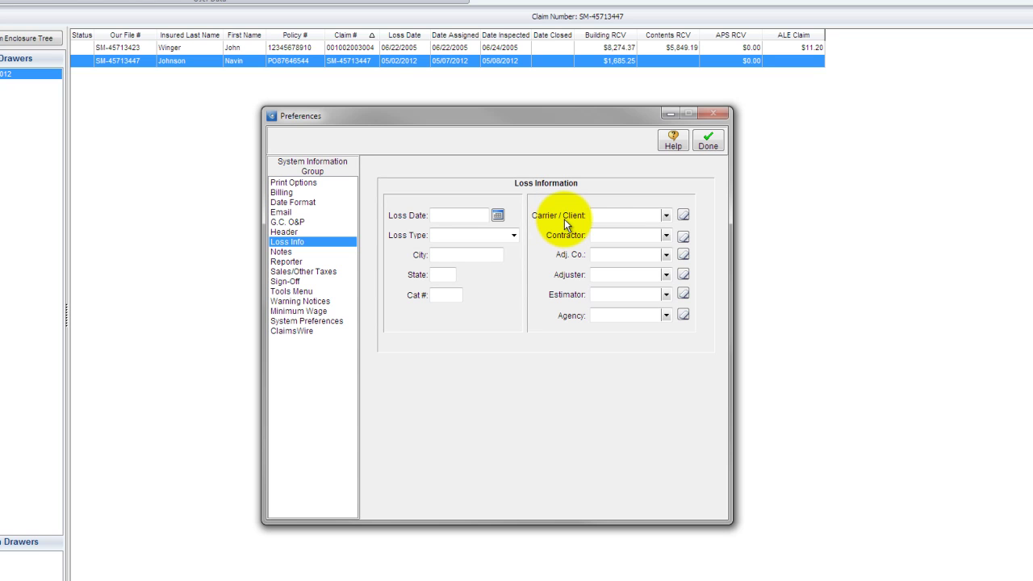
click(666, 216)
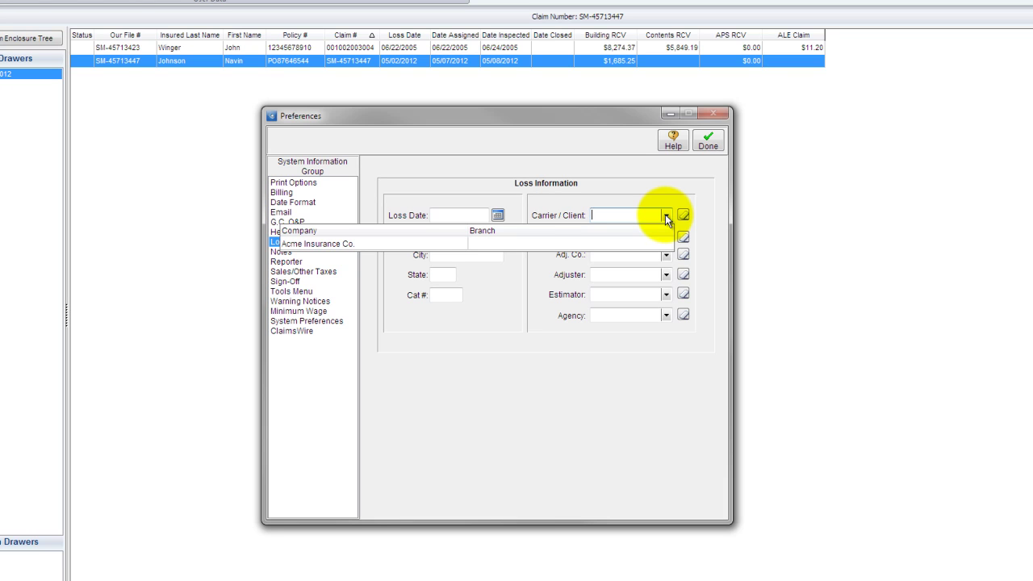
click(332, 245)
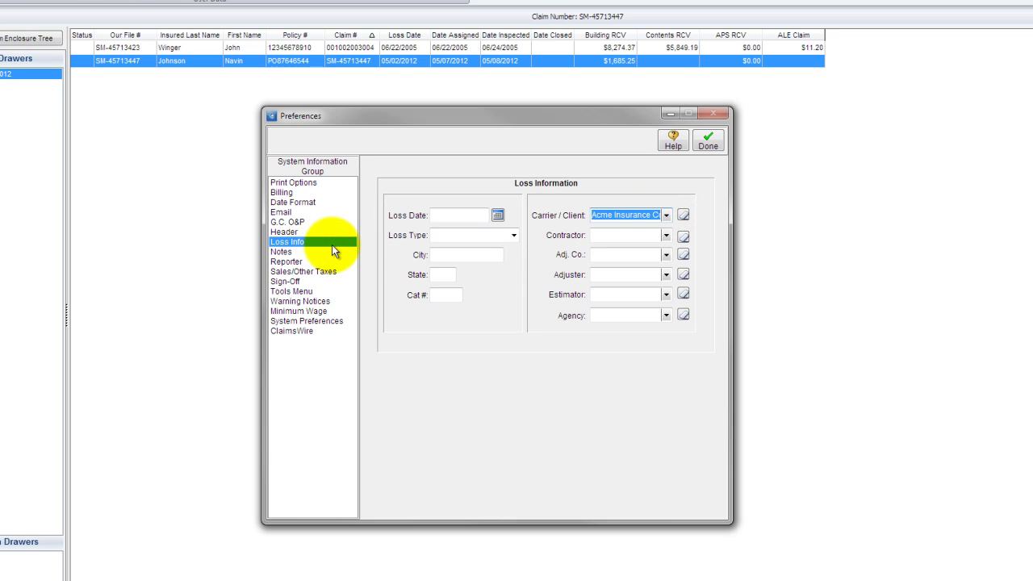
click(665, 254)
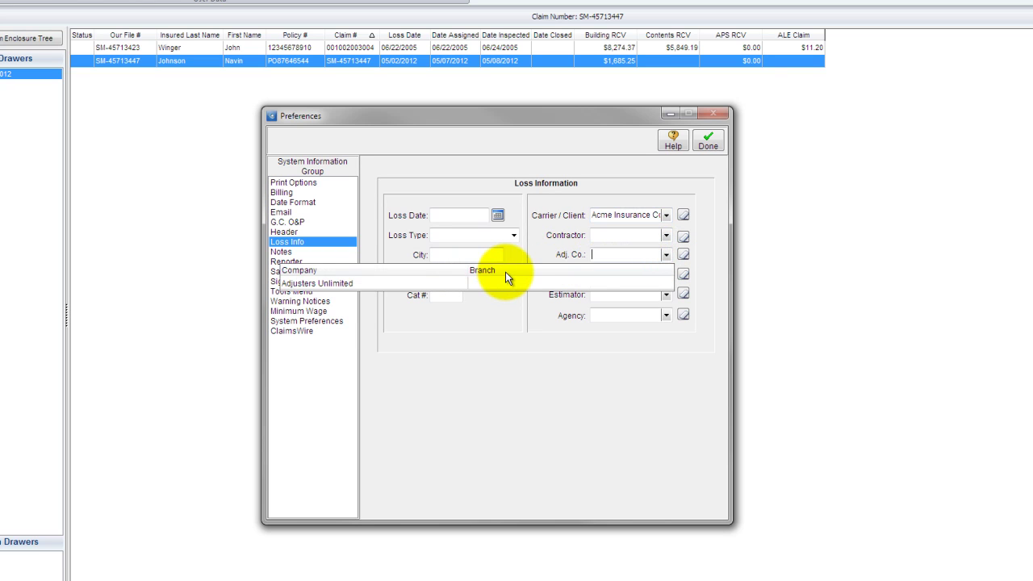
click(339, 284)
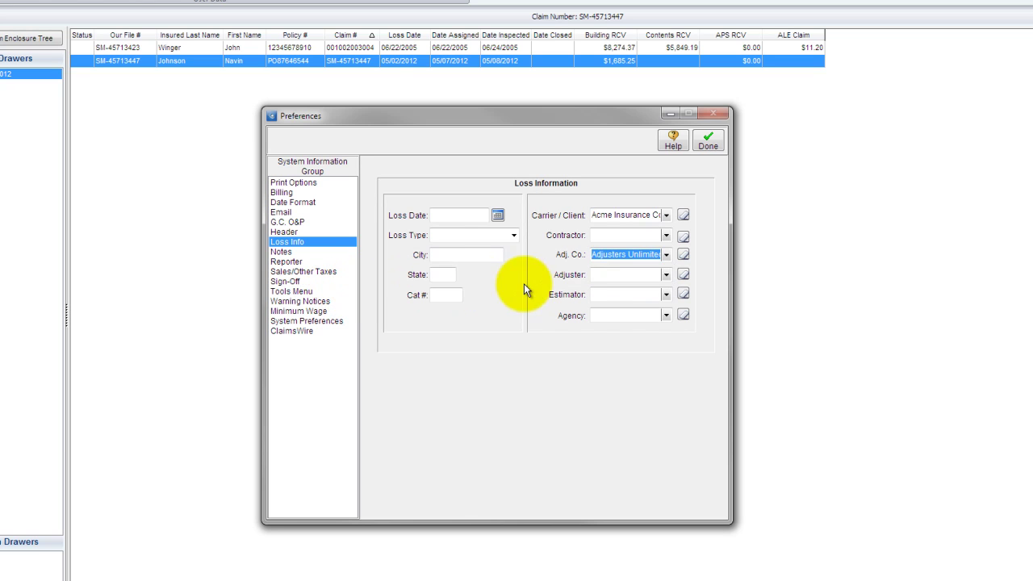
click(667, 274)
click(577, 303)
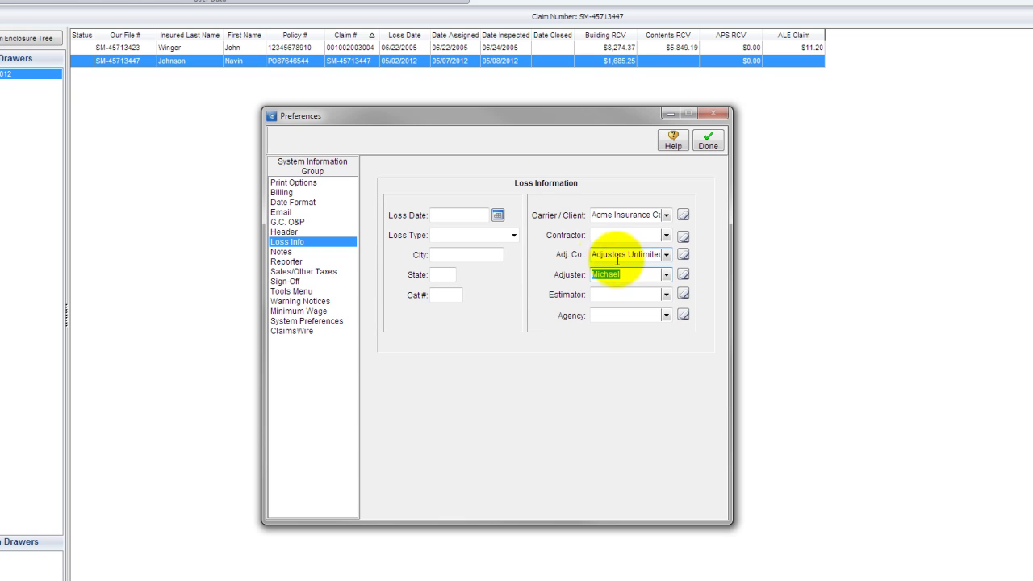
- Set the estimate header's COMPANY address to Adjusting Company and accept the preferences
click(297, 232)
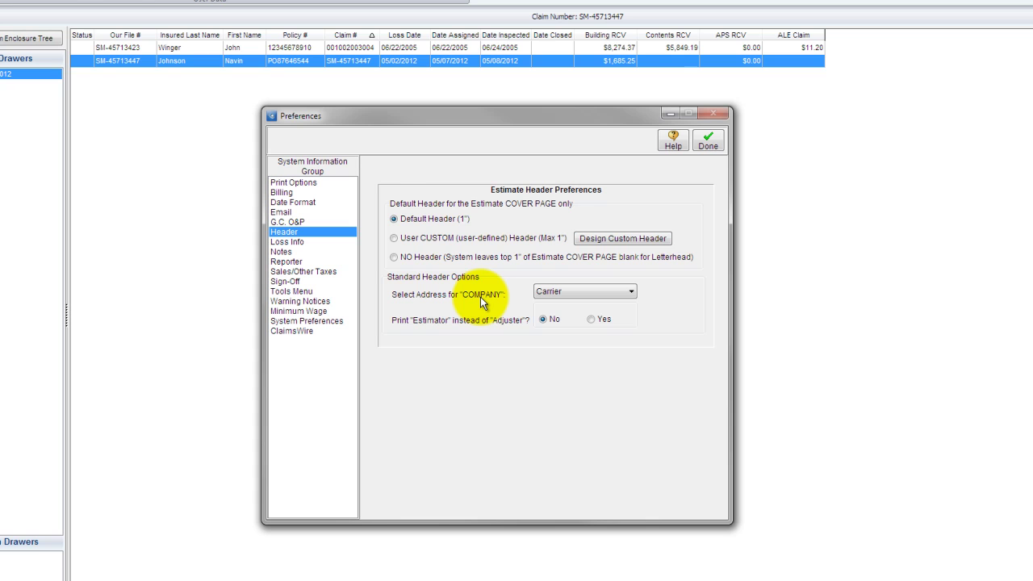
click(632, 291)
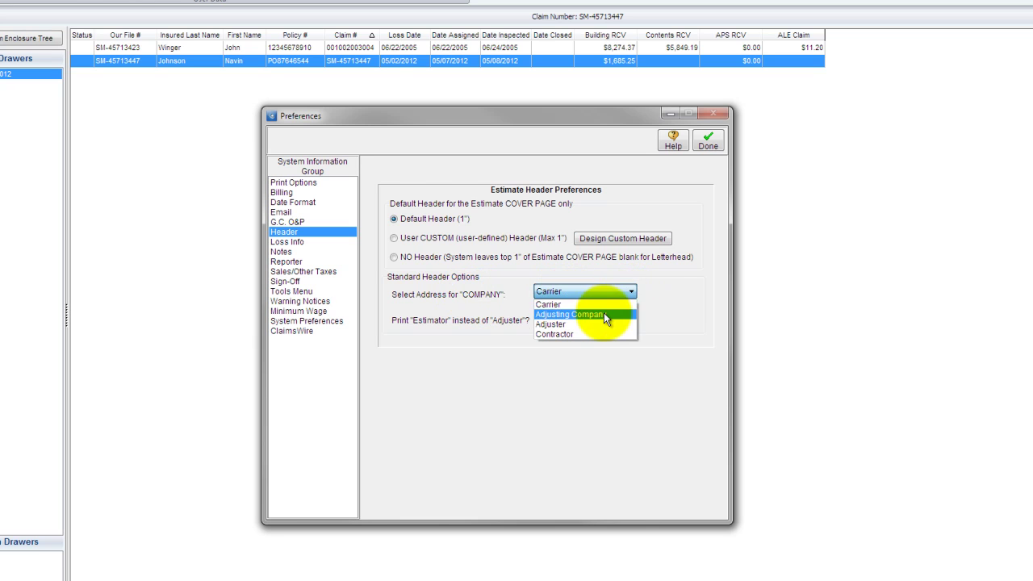
click(604, 314)
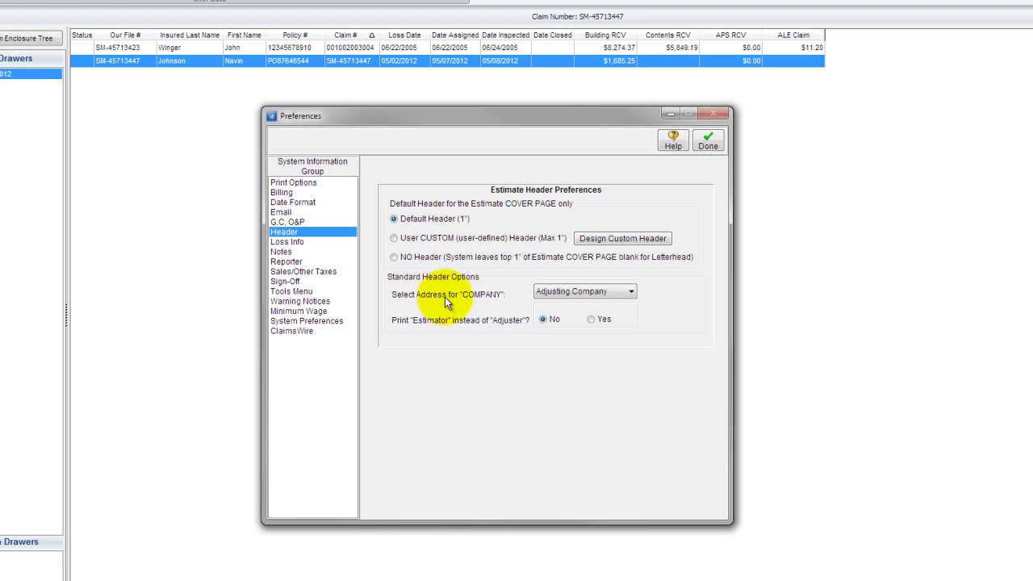
click(708, 142)
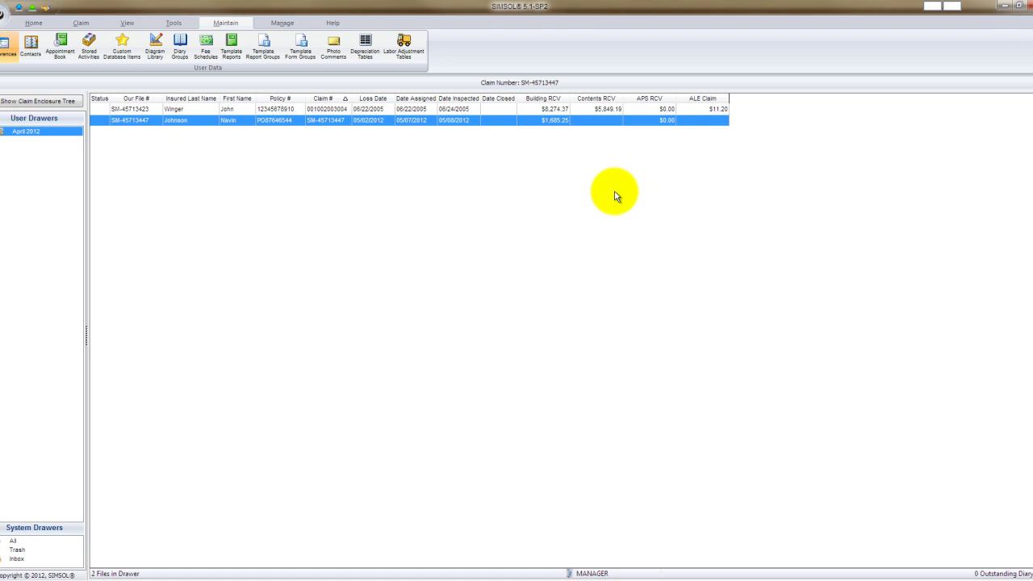
- Create a new claim without the wizard using file number 'test 1'
click(33, 24)
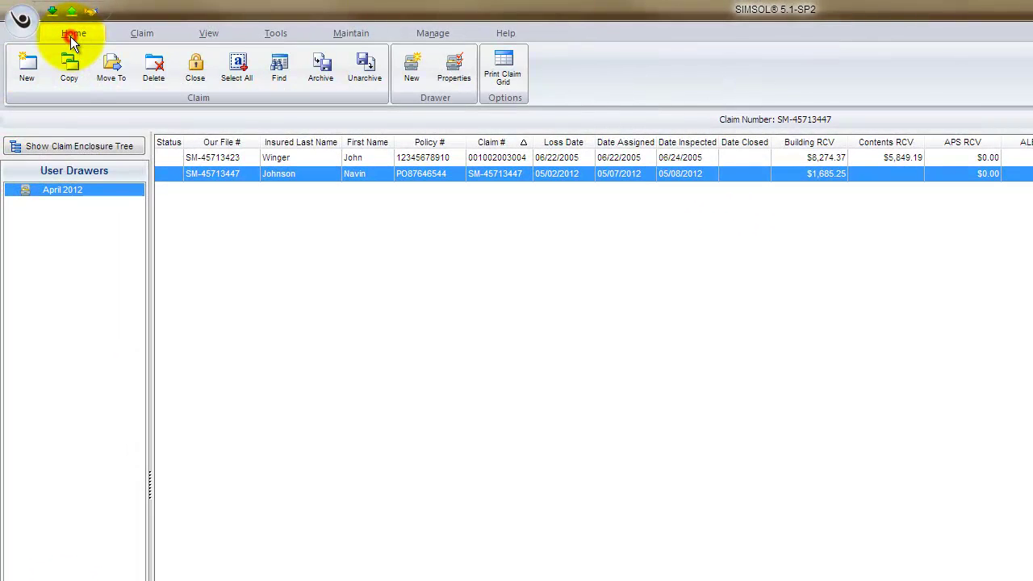
click(26, 65)
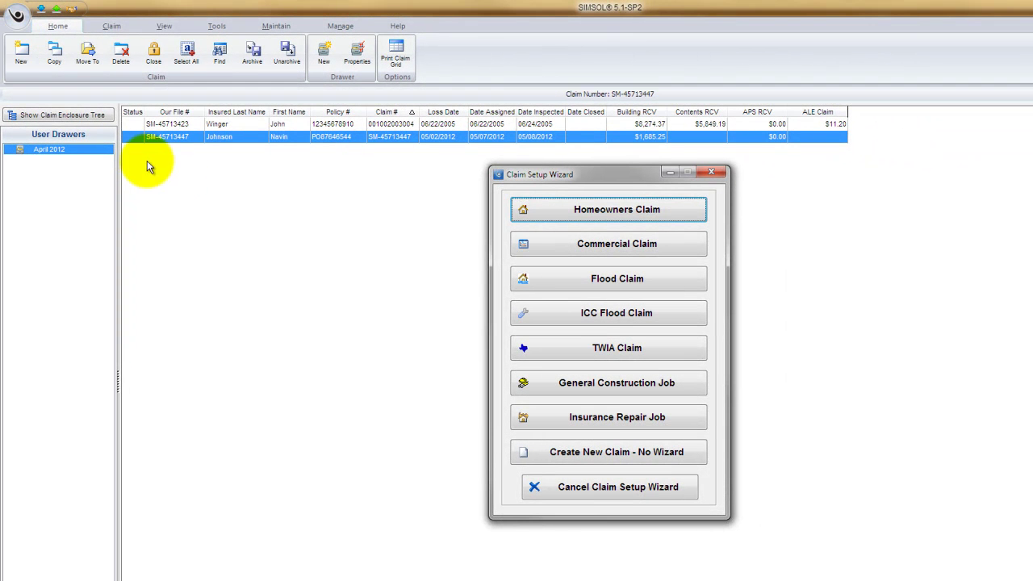
click(595, 455)
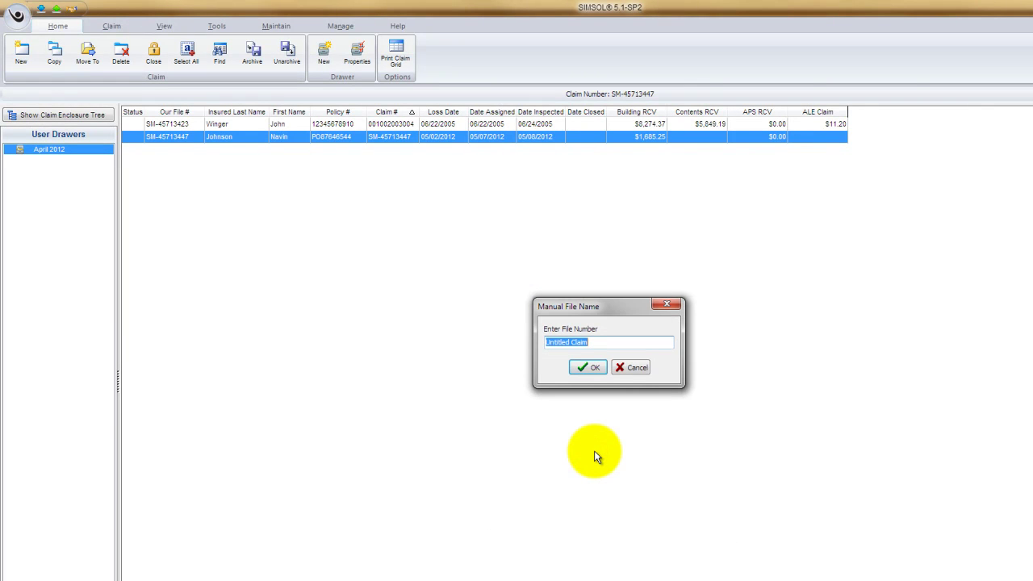
text(test 1)
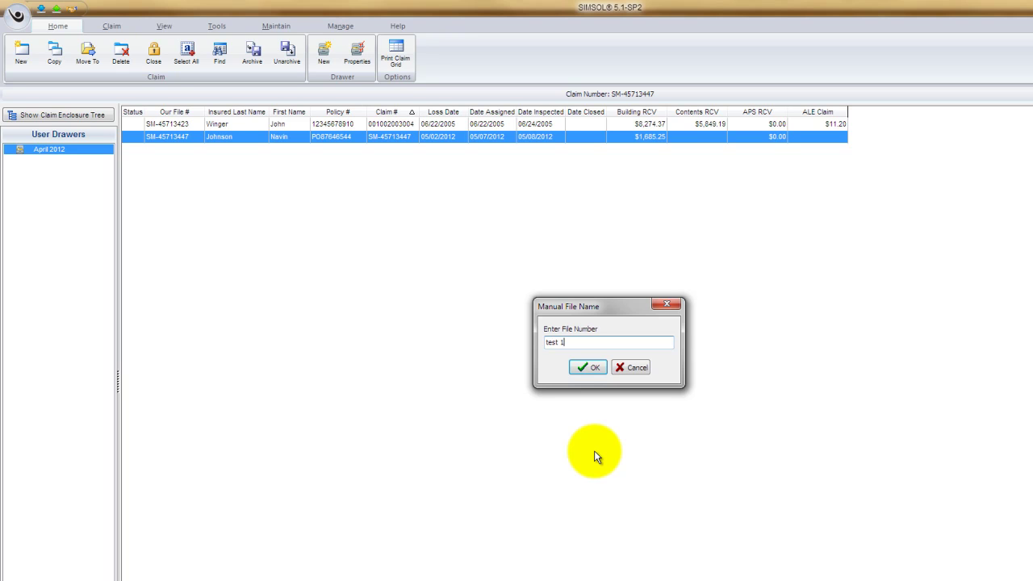
click(580, 369)
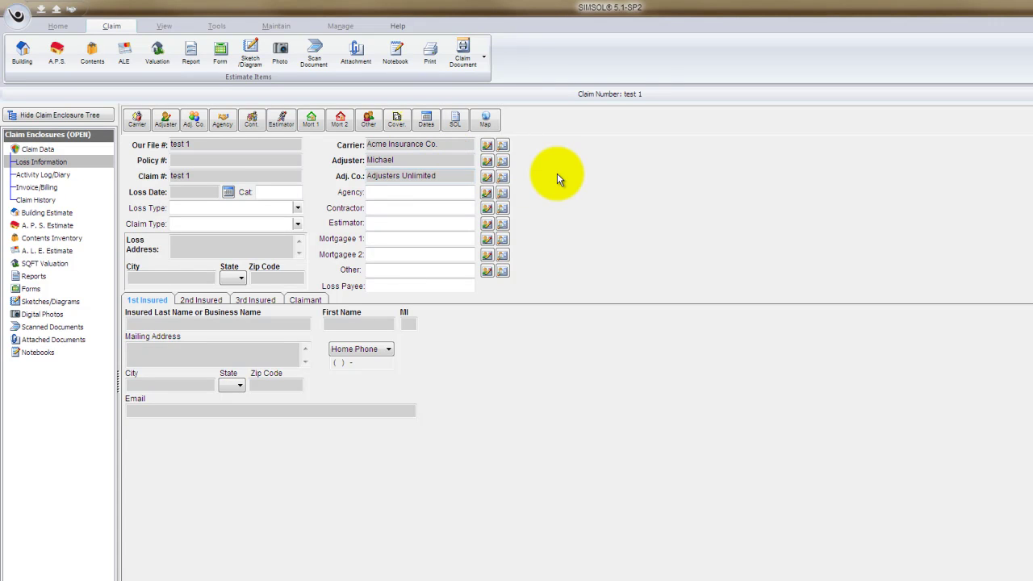
- Add a new Building Estimate to claim test 1 and bring up the Global Print Screen
click(396, 121)
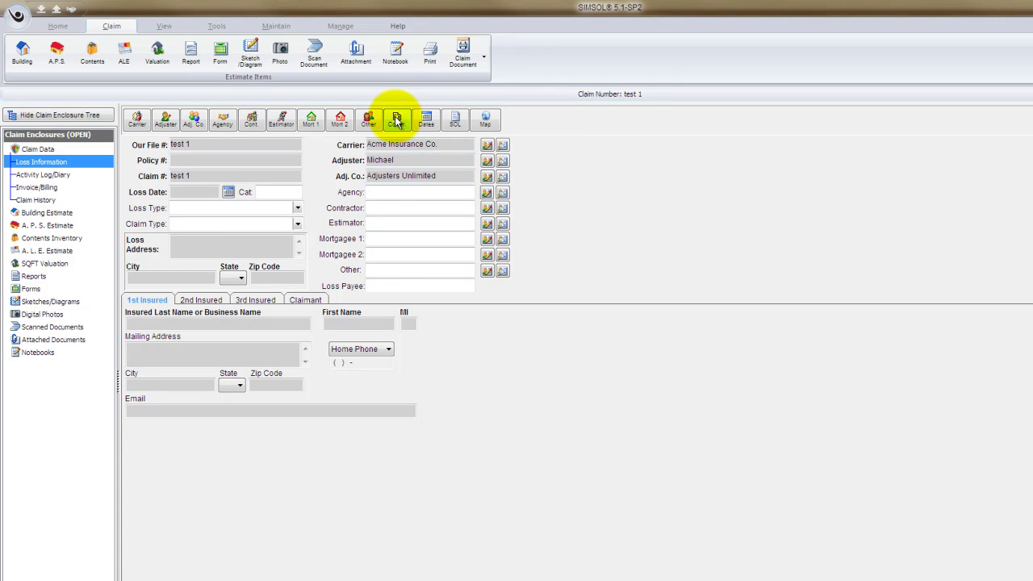
click(60, 213)
right_click(61, 213)
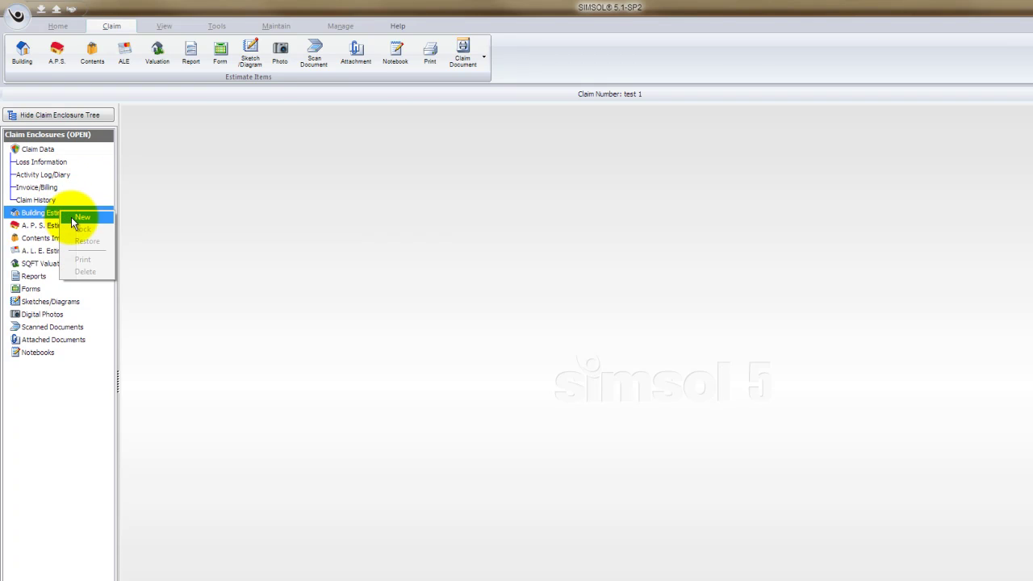
click(71, 217)
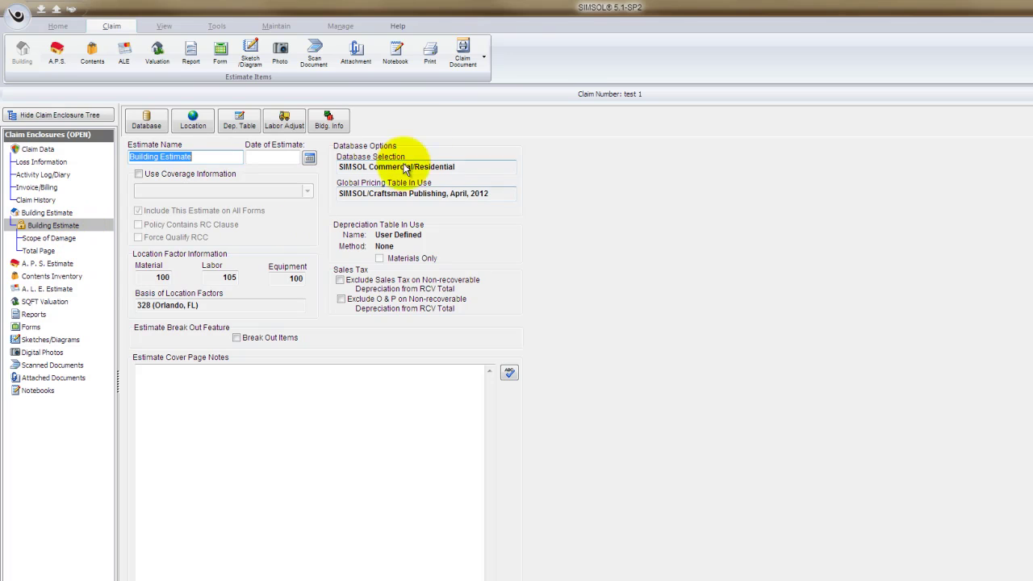
click(428, 55)
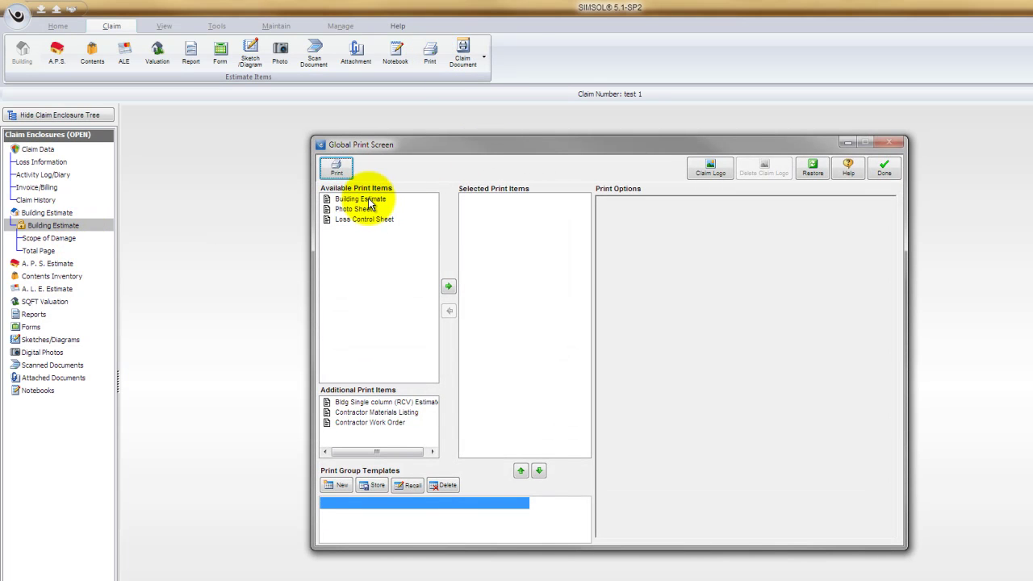
- Print-preview the Building Estimate to check the Adjusters Unlimited header, then exit the preview
drag(359, 198, 492, 224)
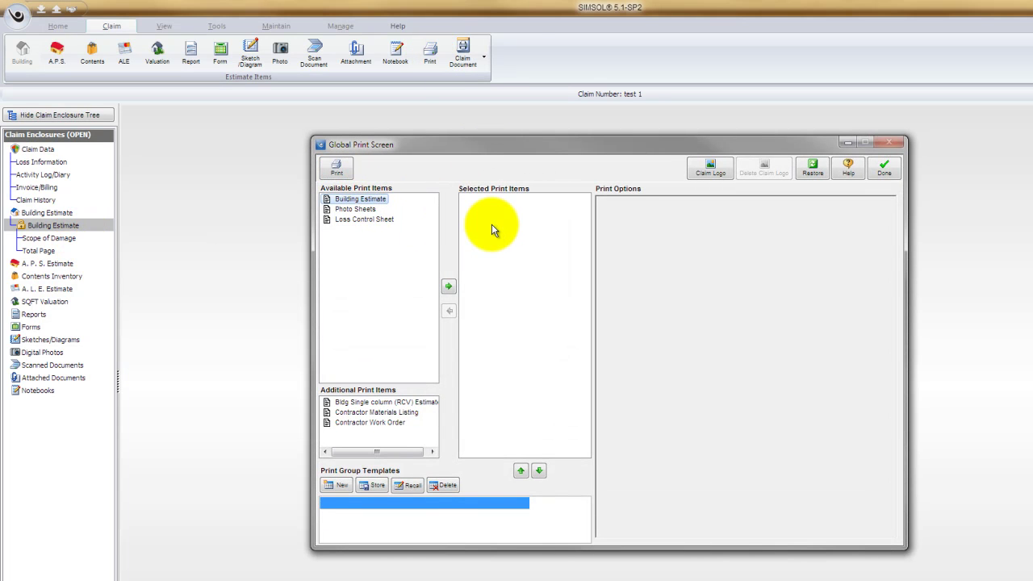
click(336, 167)
click(693, 312)
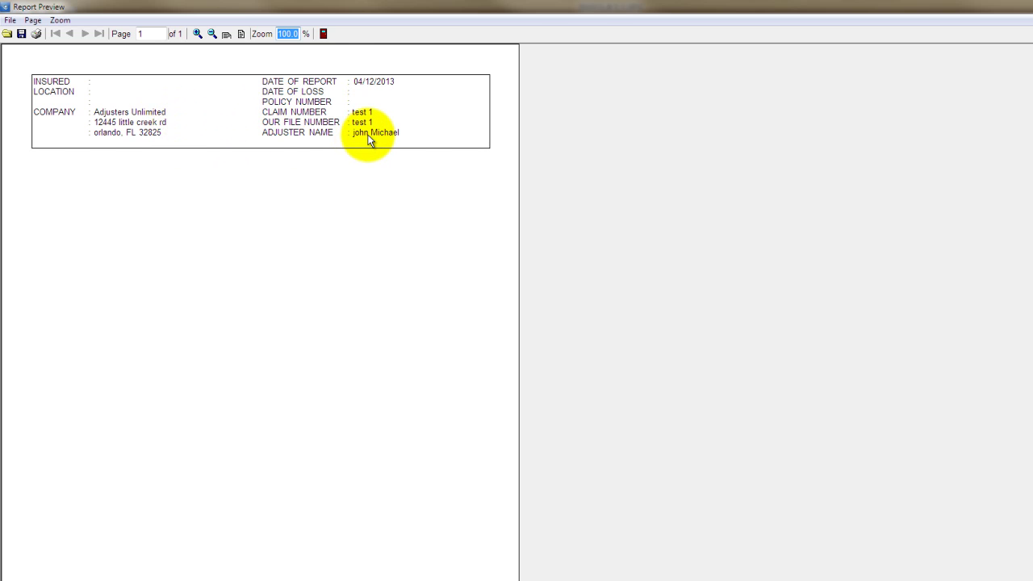
click(323, 33)
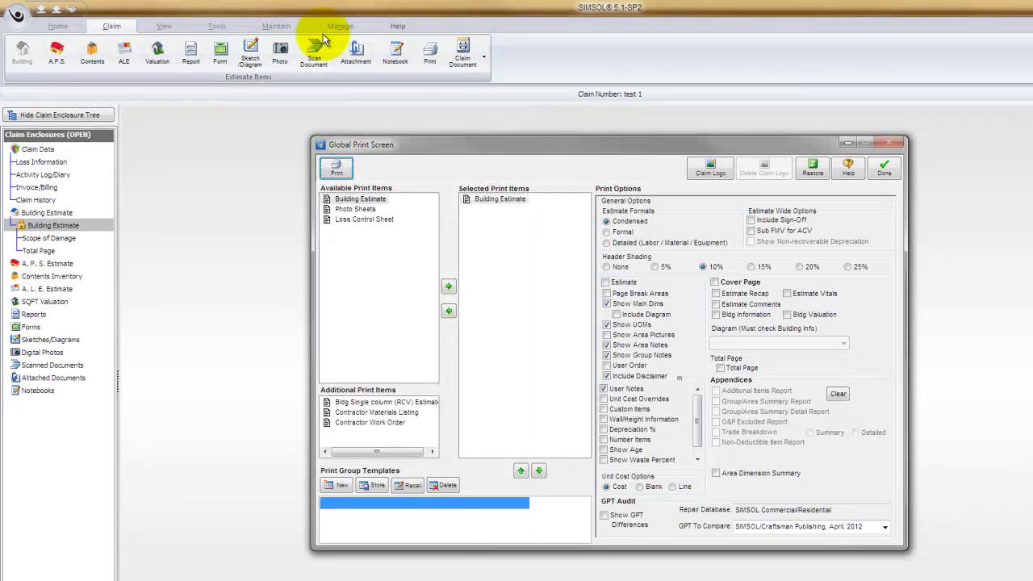